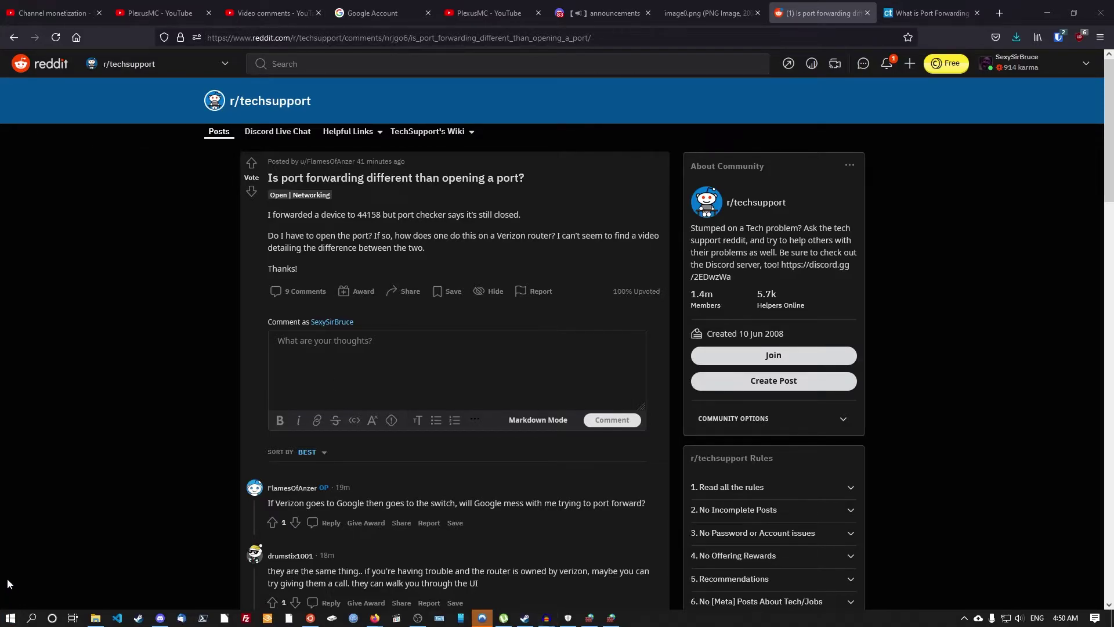
# - Open the Windows Defender Firewall advanced settings console from Windows Security and show its Inbound Rules
pyautogui.press('super')
pyautogui.write('fir')
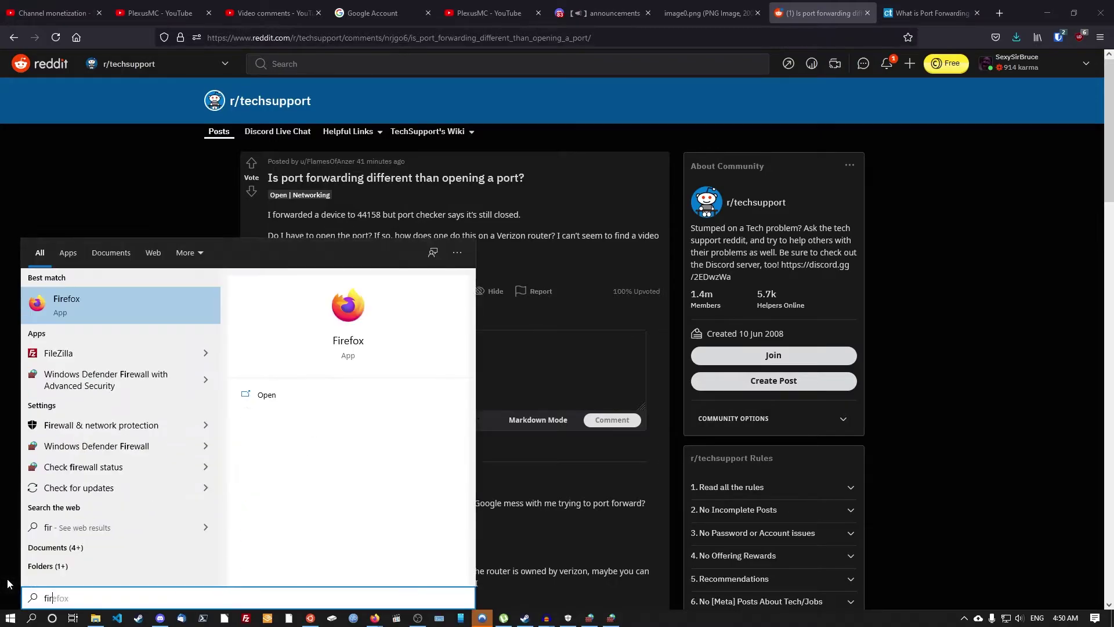
pyautogui.write('ewal')
pyautogui.press('Return')
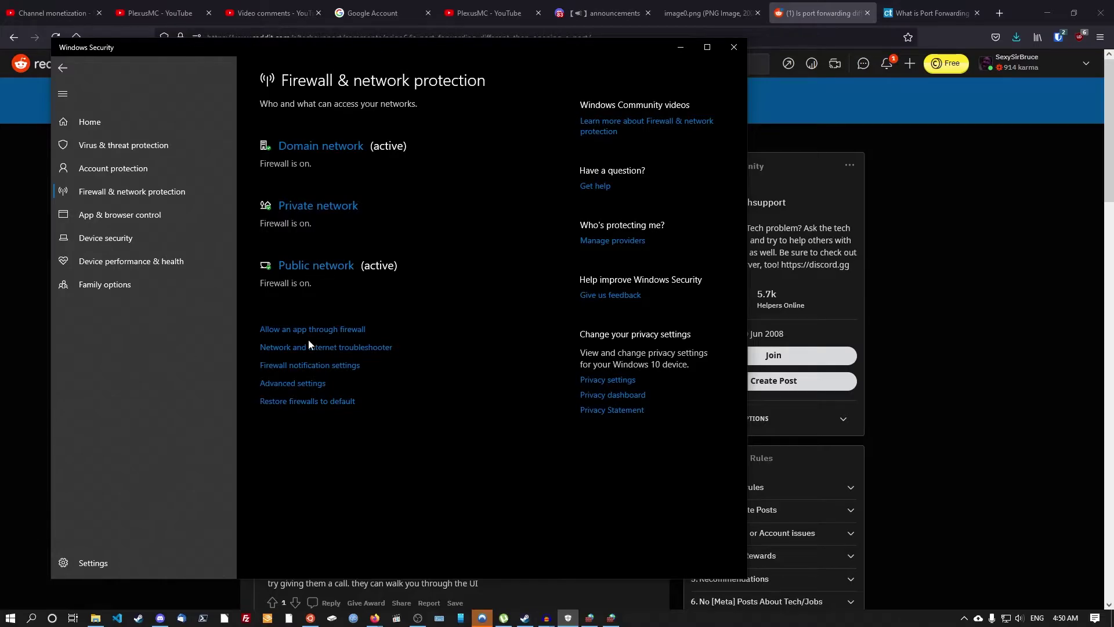
pyautogui.click(299, 384)
pyautogui.click(192, 114)
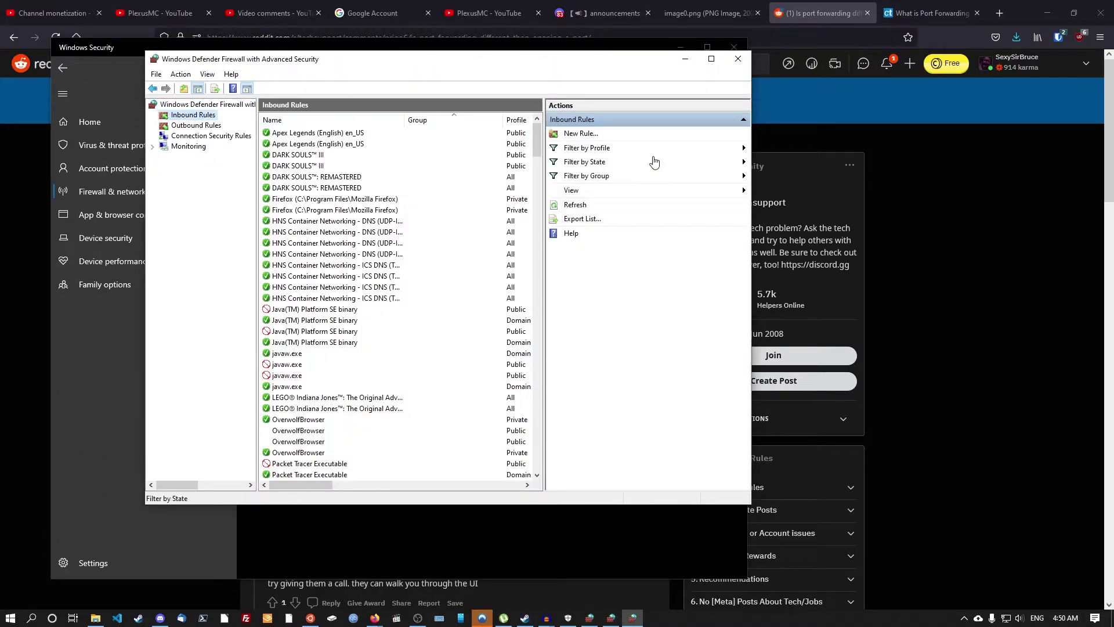
# - Create a port-based inbound rule allowing TCP local port 44158 with default profiles, up to naming
pyautogui.click(580, 134)
pyautogui.click(201, 190)
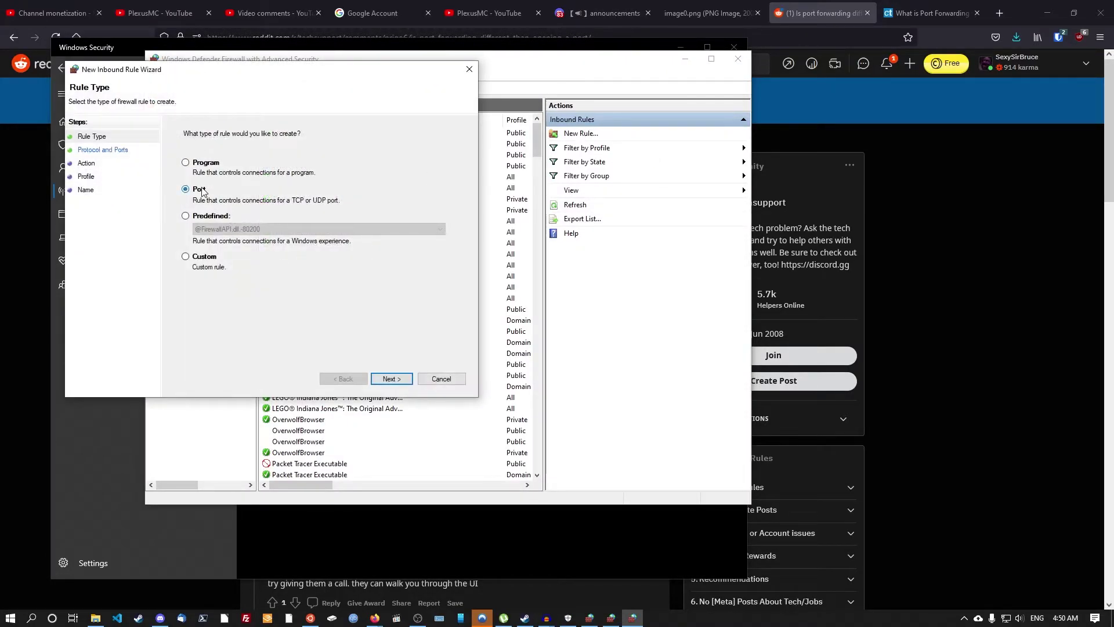
pyautogui.click(390, 379)
pyautogui.click(317, 225)
pyautogui.write('4')
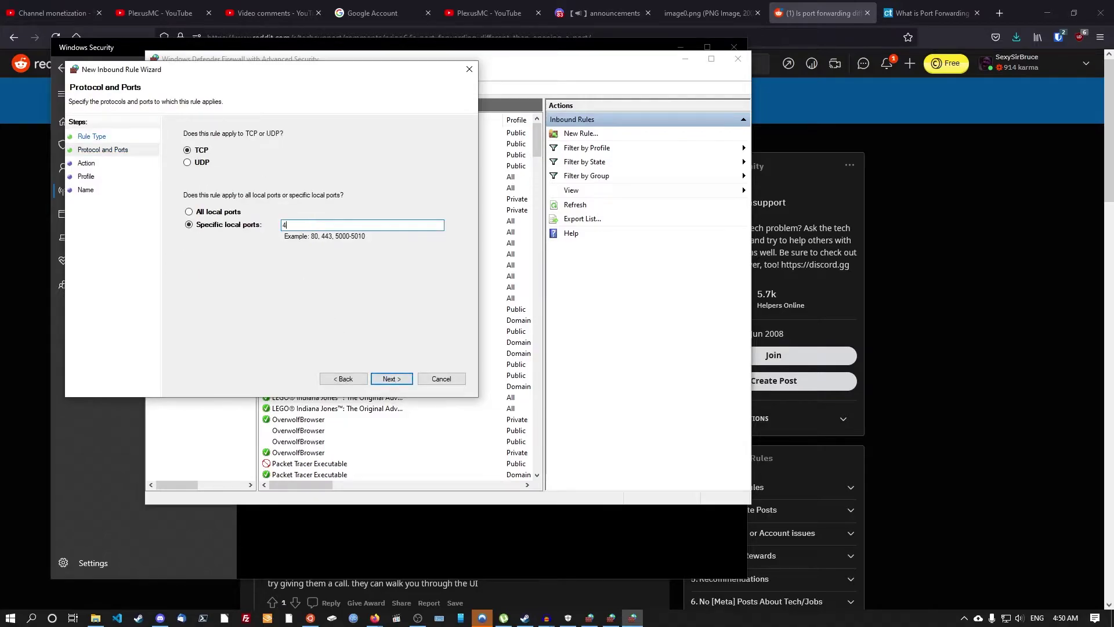
pyautogui.write('4158')
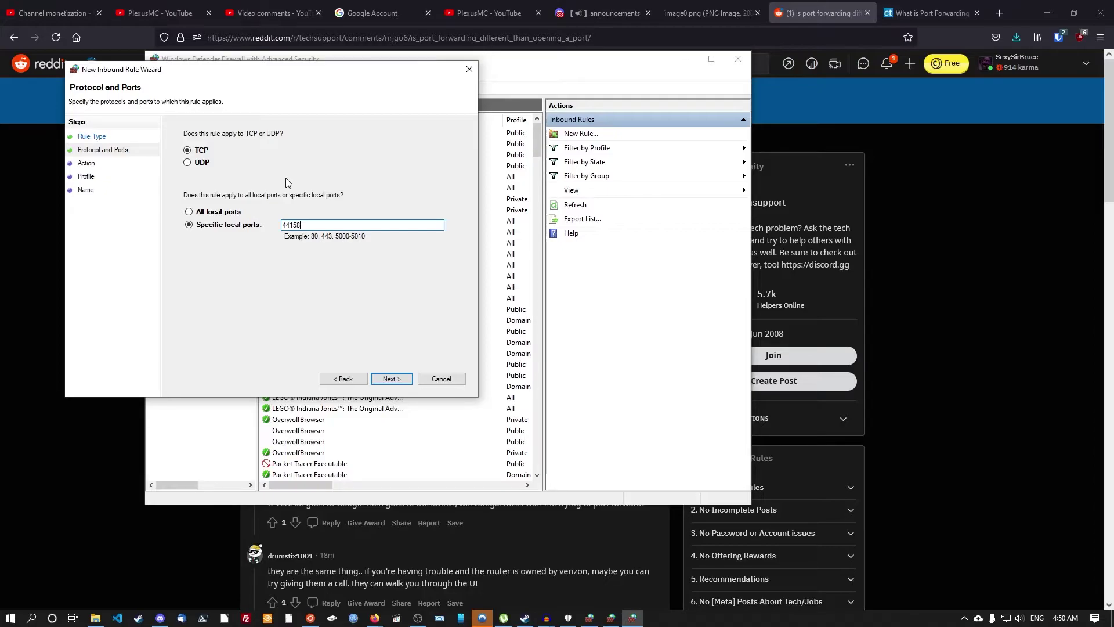
pyautogui.click(384, 380)
pyautogui.click(383, 382)
pyautogui.click(384, 379)
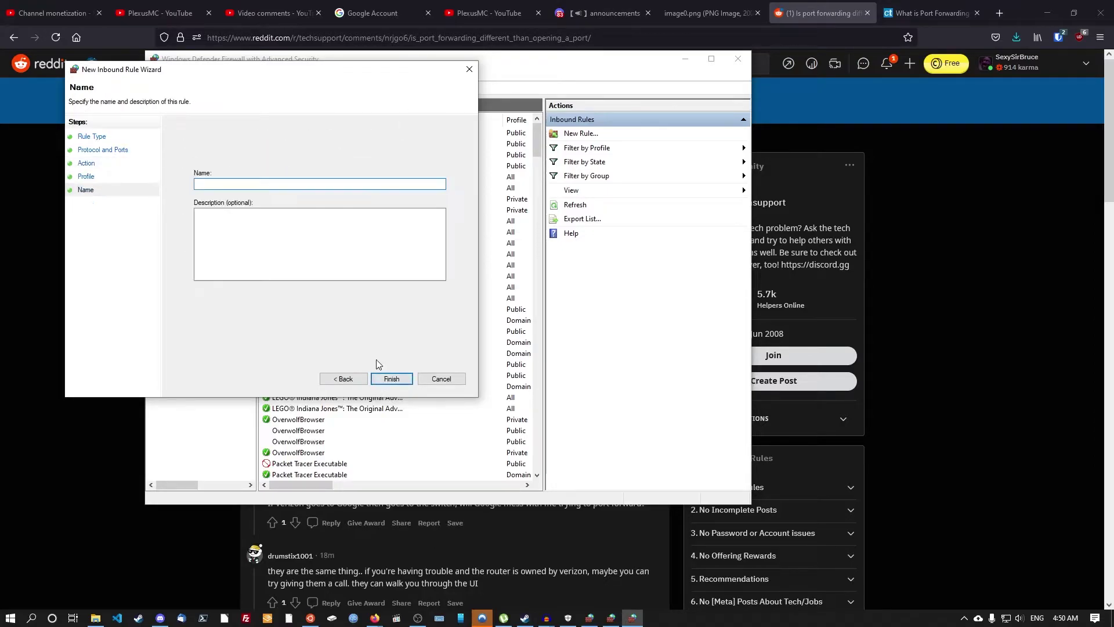
# - Save the inbound rule as 'mc' and begin a new rule under Outbound Rules
pyautogui.write('mc')
pyautogui.click(390, 380)
pyautogui.click(174, 124)
pyautogui.click(580, 133)
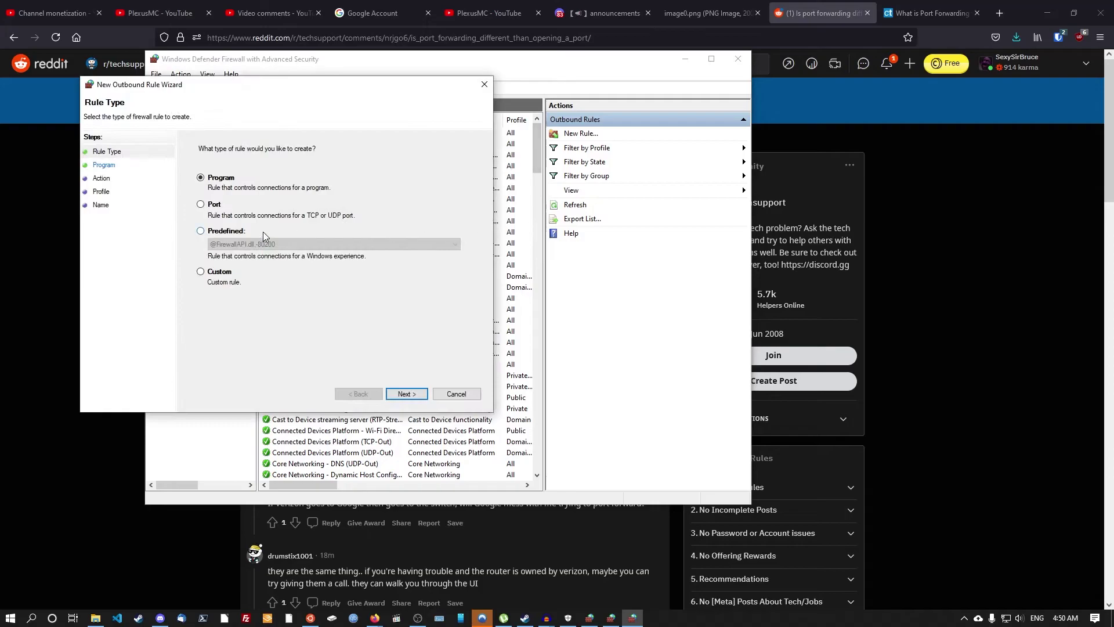
# - Make the outbound rule port-based for TCP remote port 25565
pyautogui.click(215, 204)
pyautogui.click(407, 393)
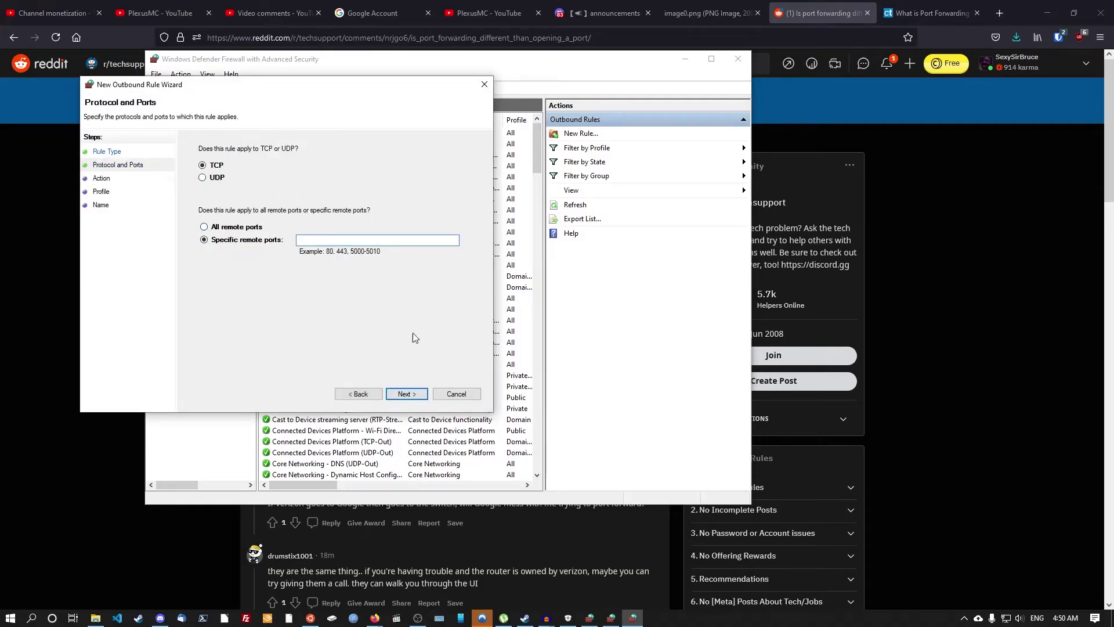
pyautogui.click(415, 394)
pyautogui.click(669, 361)
pyautogui.click(311, 244)
pyautogui.write('25565')
pyautogui.press('Return')
# - Allow the outbound connection on all profiles and save the rule as 'dsa'
pyautogui.click(240, 172)
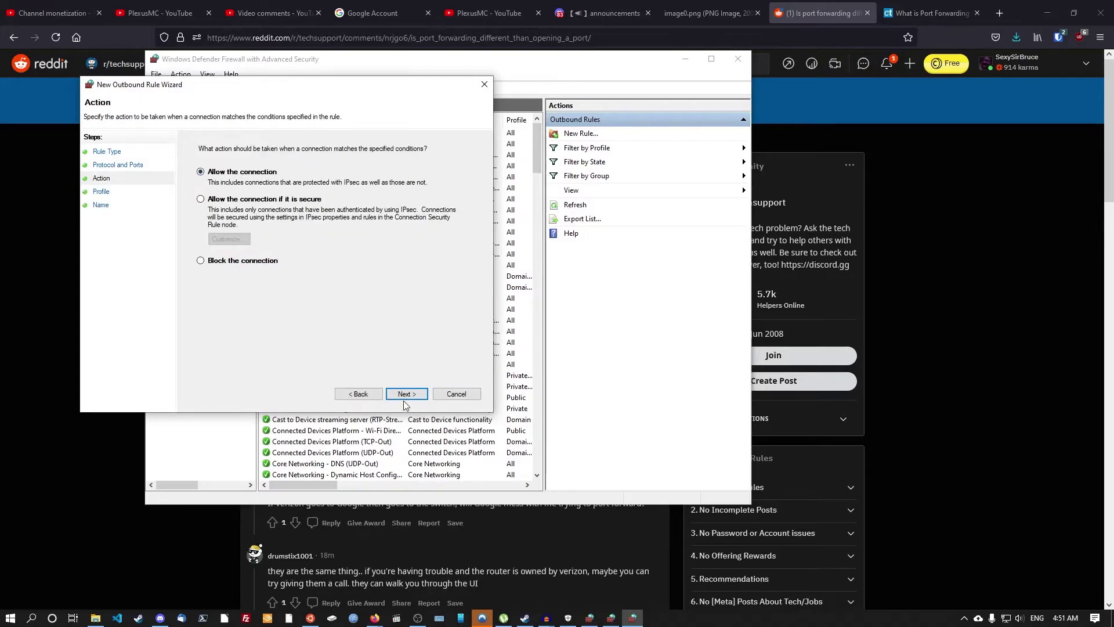
pyautogui.click(404, 395)
pyautogui.click(401, 395)
pyautogui.write('dsa')
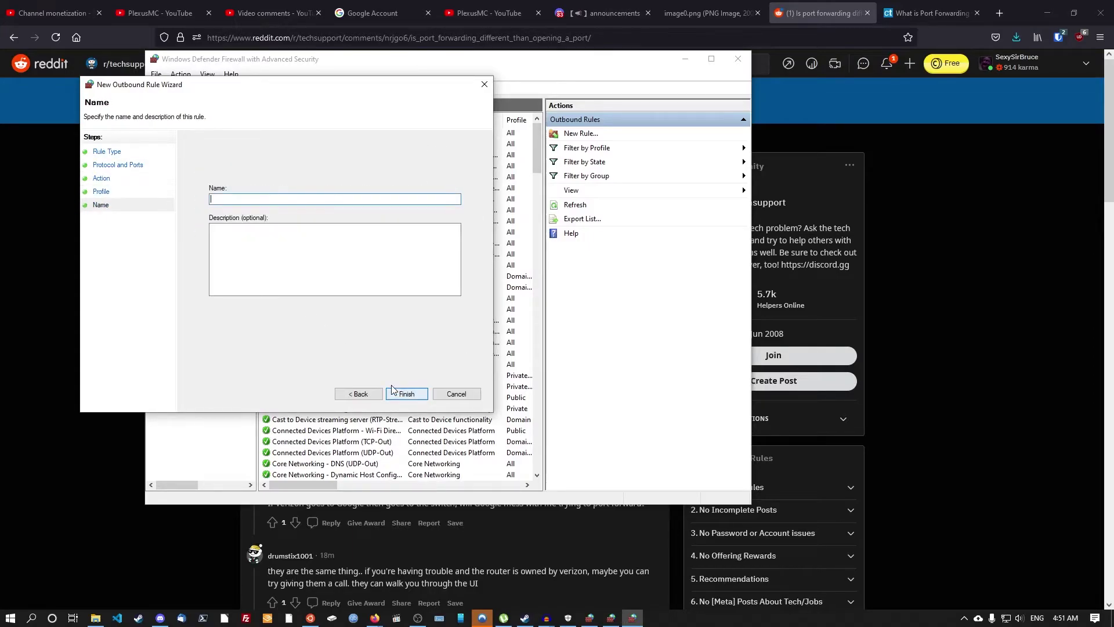
pyautogui.click(407, 395)
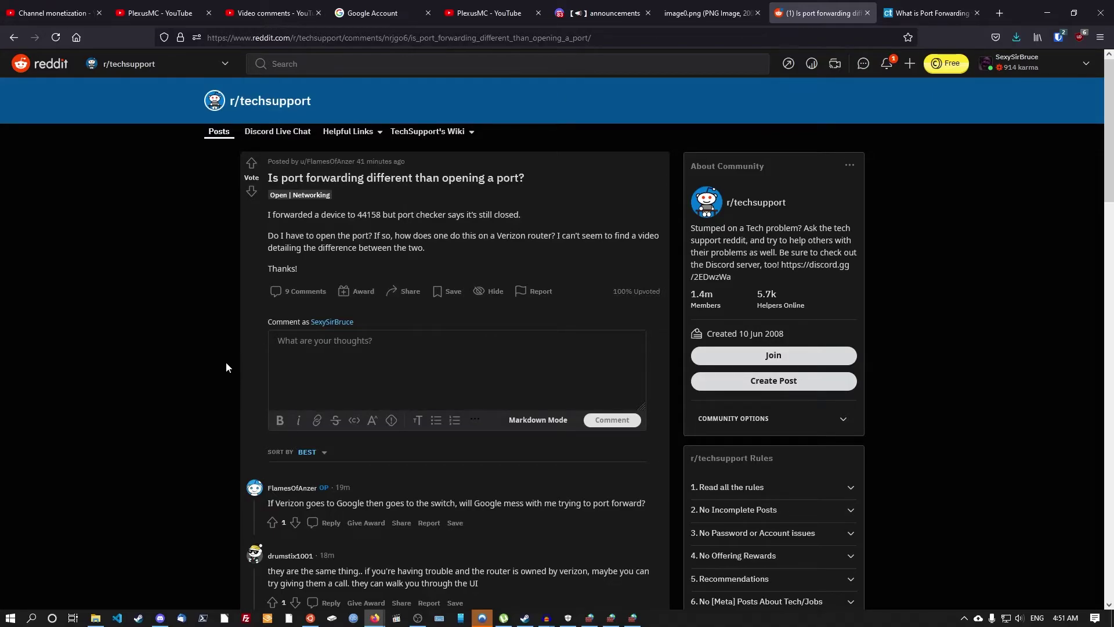
# - Run netstat in a Command Prompt to list the active TCP connections
pyautogui.press('super+r')
pyautogui.press('Return')
pyautogui.write('netstat')
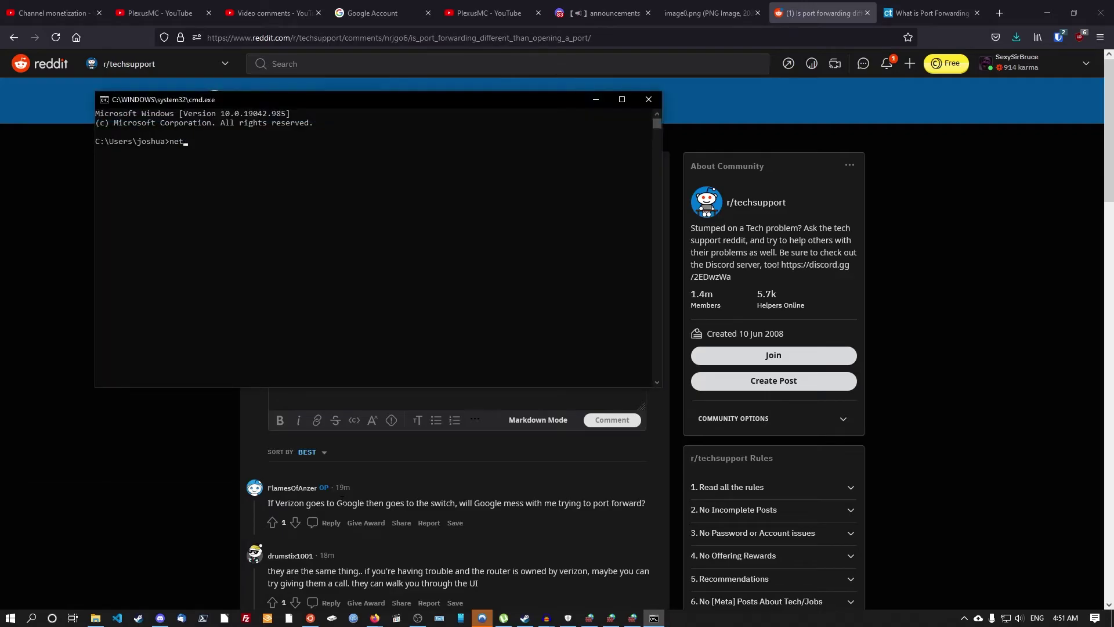
pyautogui.press('Return')
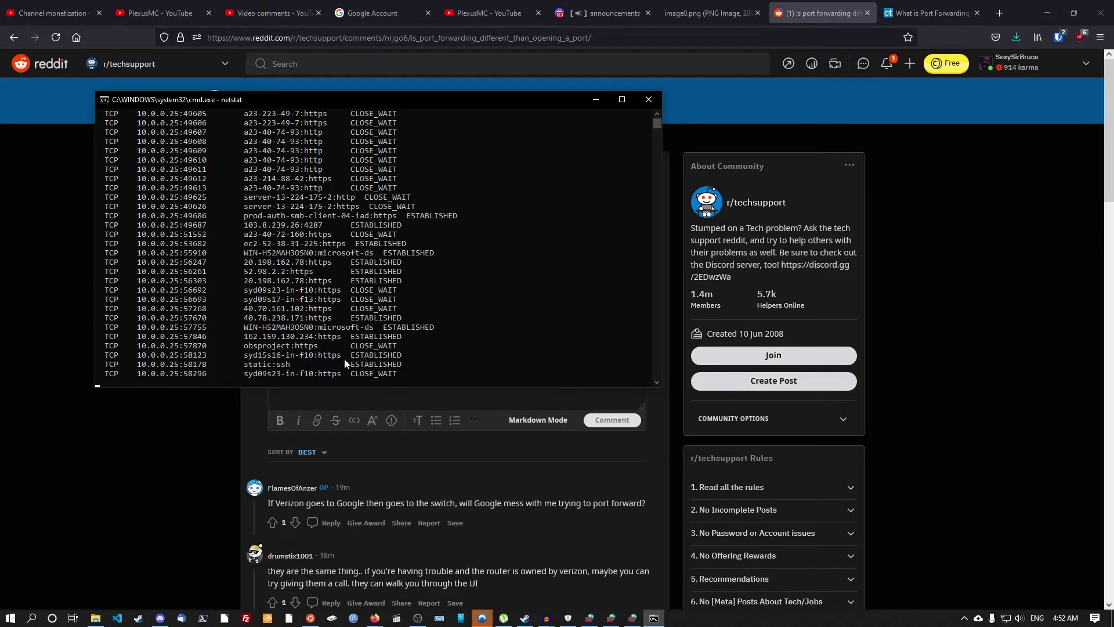
# - Highlight local port 49610 in the netstat output, then return to the Reddit post in Firefox
pyautogui.scroll(3, 162, 264)
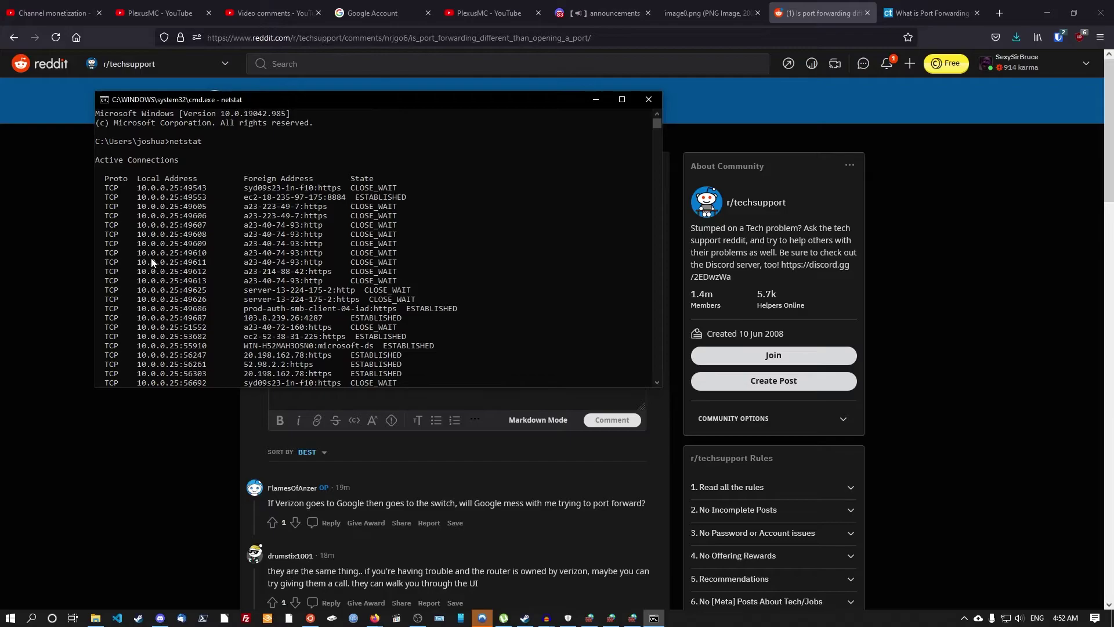
pyautogui.moveTo(184, 253); pyautogui.dragTo(322, 253)
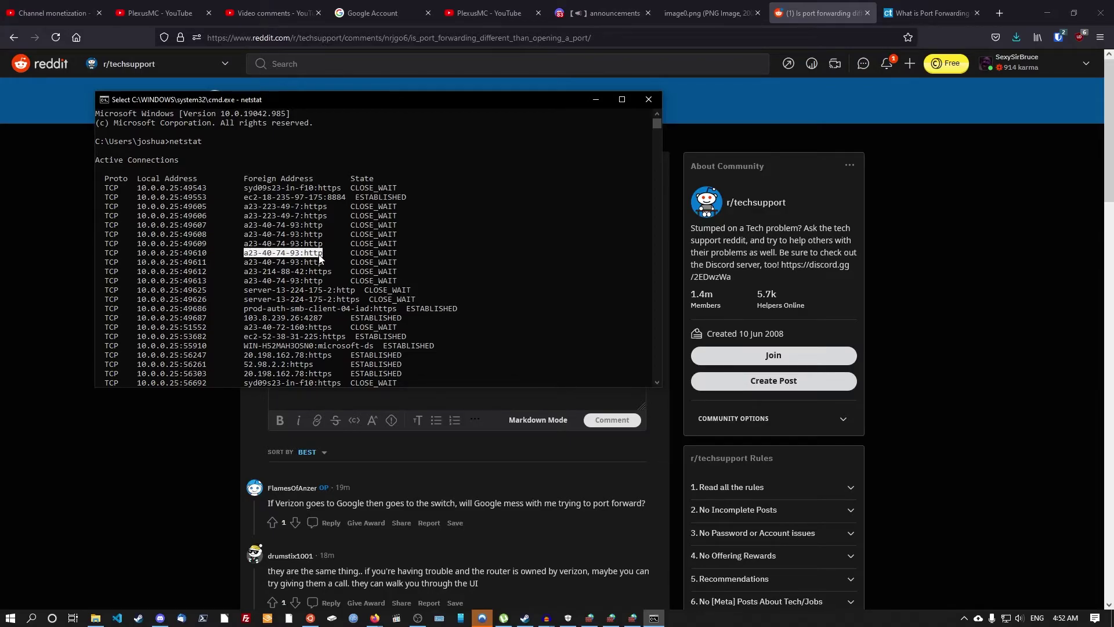
pyautogui.moveTo(184, 253); pyautogui.dragTo(204, 253)
pyautogui.scroll(-1, 188, 209)
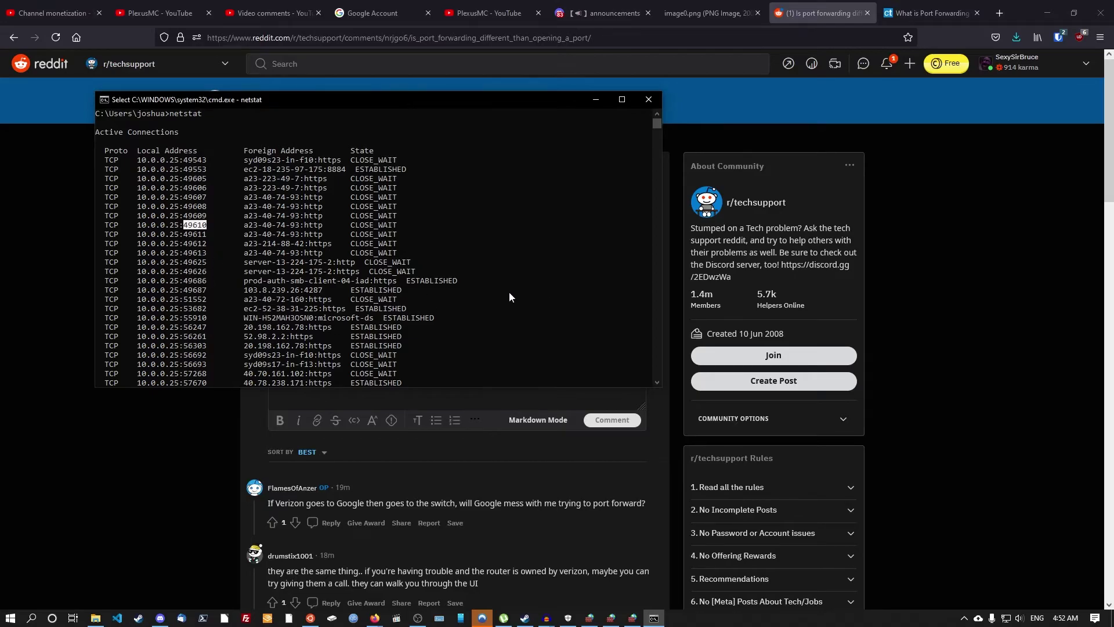
pyautogui.click(60, 381)
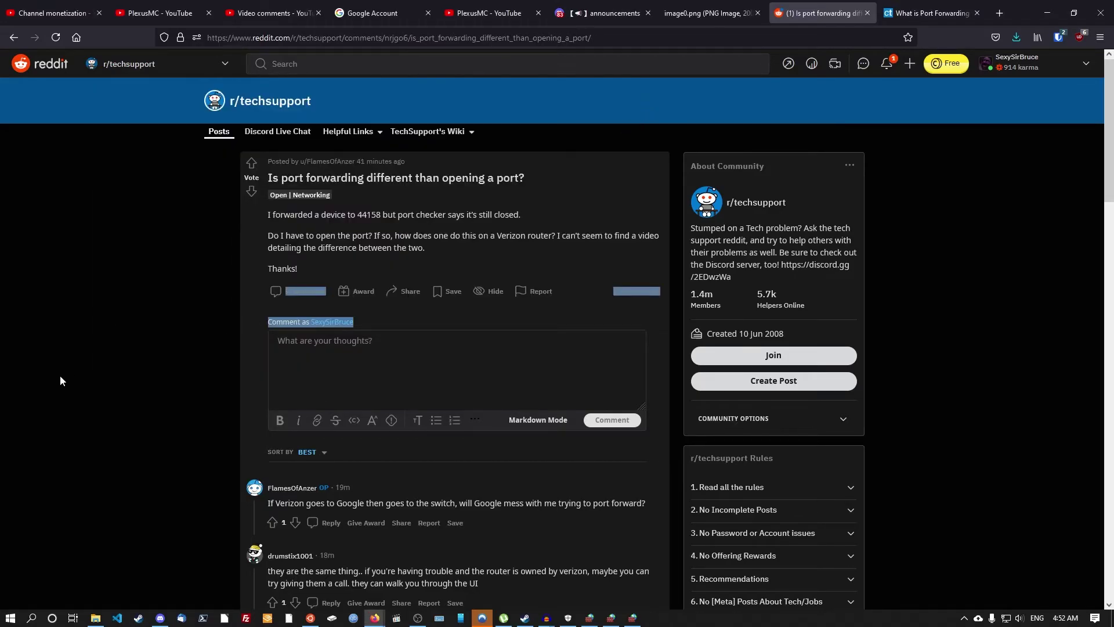